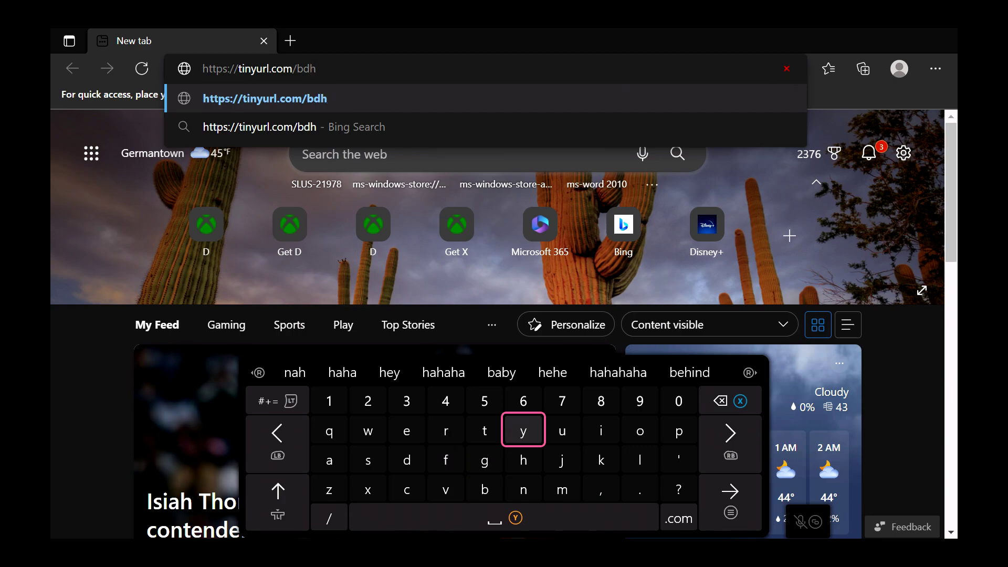
# Step: Finish entering tinyurl.com/bdh8pzy3 in Edge's address bar with the on-screen keyboard and go there
pyautogui.press('Right')
pyautogui.write('8')
pyautogui.press('Down')
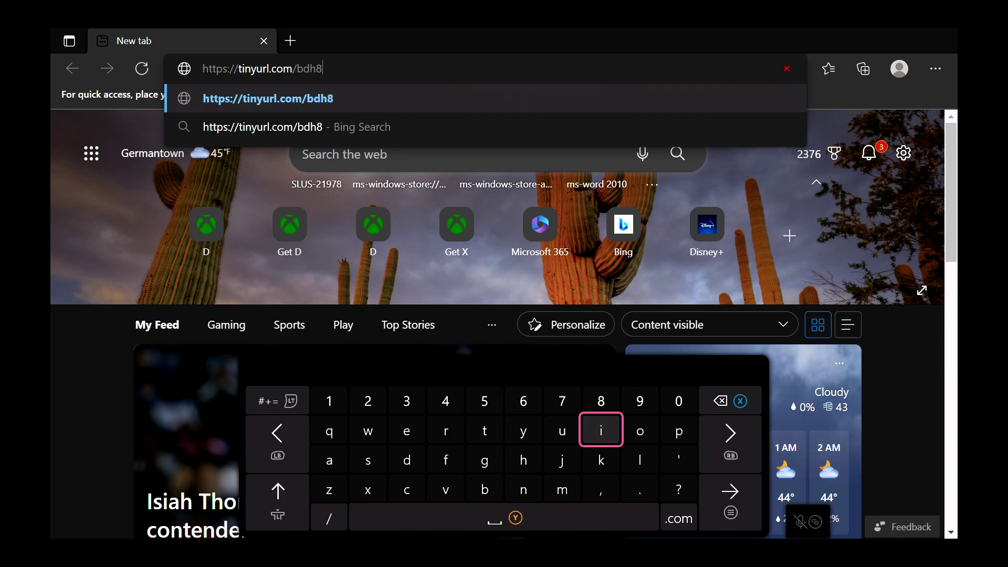
pyautogui.press('Right')
pyautogui.press('Right')
pyautogui.write('p')
pyautogui.press('Left')
pyautogui.press('Left')
pyautogui.press('Left')
pyautogui.press('Left')
pyautogui.press('Left')
pyautogui.press('Left')
pyautogui.press('Left')
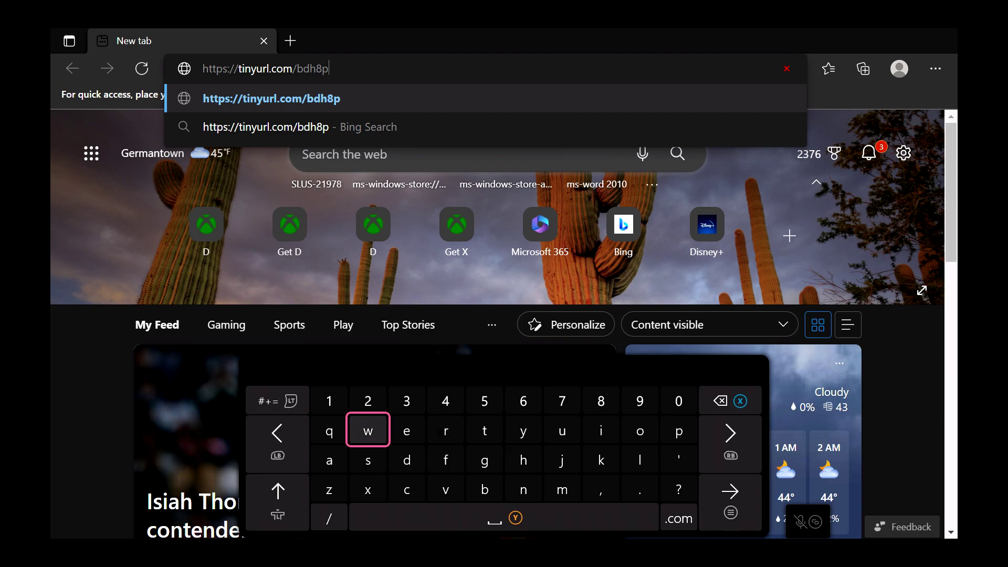
pyautogui.press('Left')
pyautogui.press('Down')
pyautogui.press('Down')
pyautogui.write('z')
pyautogui.press('Up')
pyautogui.press('Up')
pyautogui.press('Right')
pyautogui.press('Right')
pyautogui.press('Right')
pyautogui.press('Right')
pyautogui.press('Right')
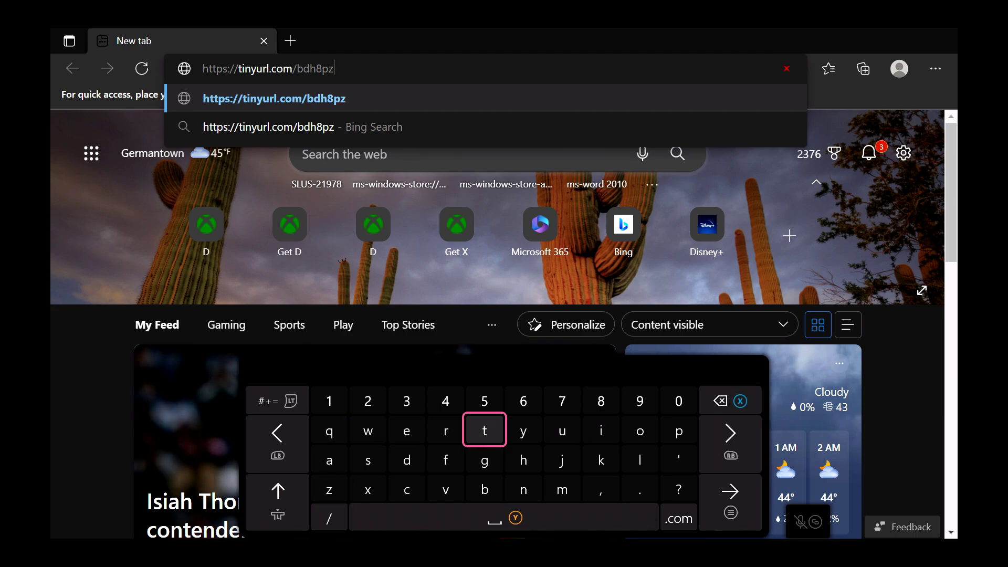
pyautogui.write('y')
pyautogui.press('Left')
pyautogui.press('Left')
pyautogui.press('Left')
pyautogui.press('Up')
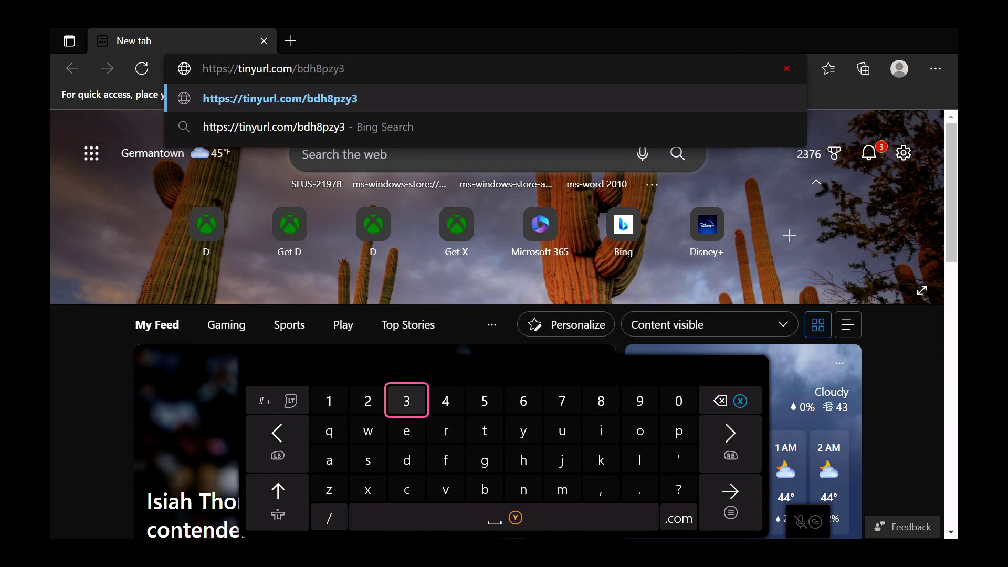
pyautogui.press('Return')
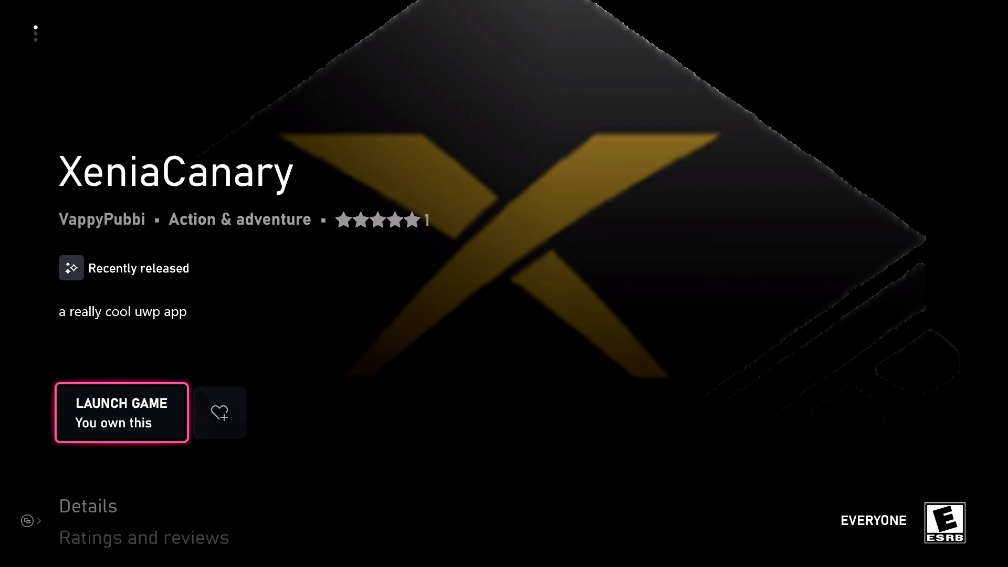
# Step: Launch XeniaCanary from the recent apps in the Xbox guide
pyautogui.press('super')
pyautogui.press('Down')
pyautogui.press('Down')
pyautogui.press('Down')
pyautogui.press('Down')
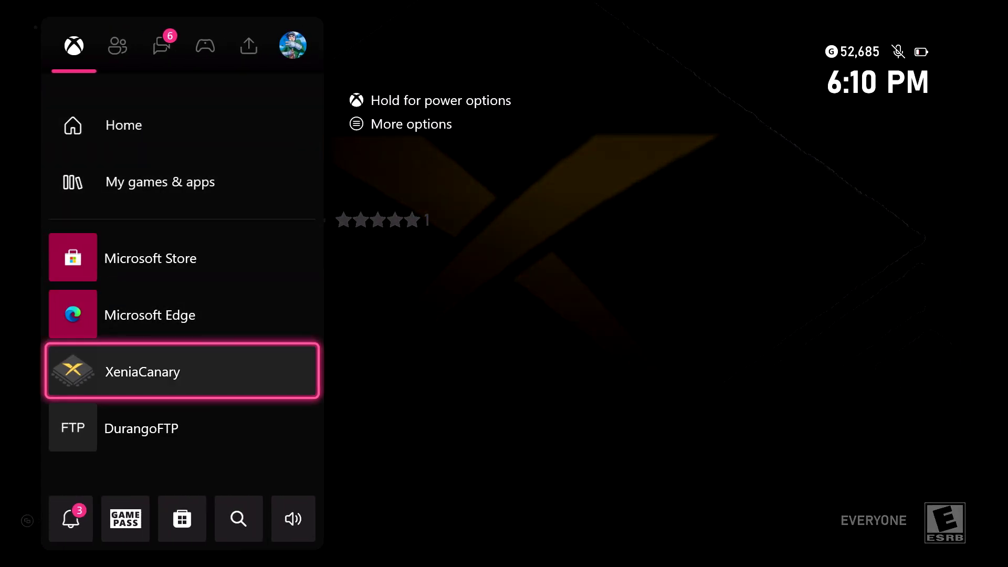
pyautogui.press('Return')
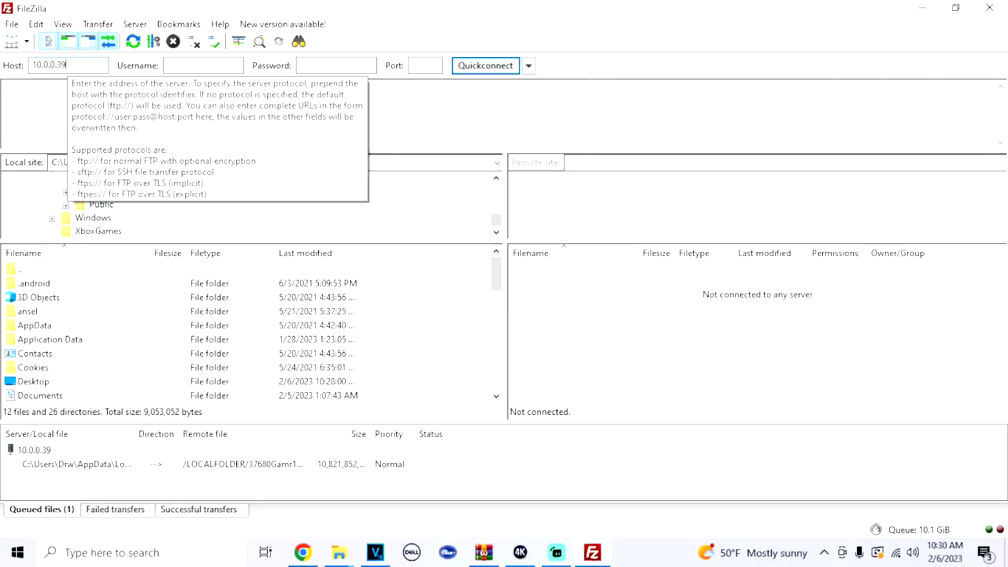
# Step: Quickconnect to 10.0.0.39 on port 21, accepting the insecure plain FTP warning
pyautogui.click(414, 67)
pyautogui.write('21')
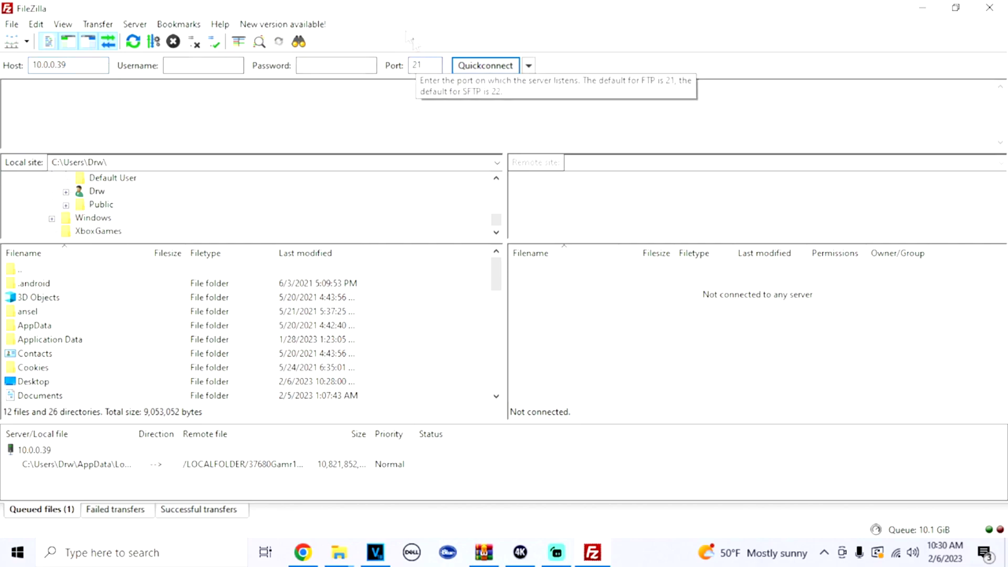
pyautogui.click(485, 66)
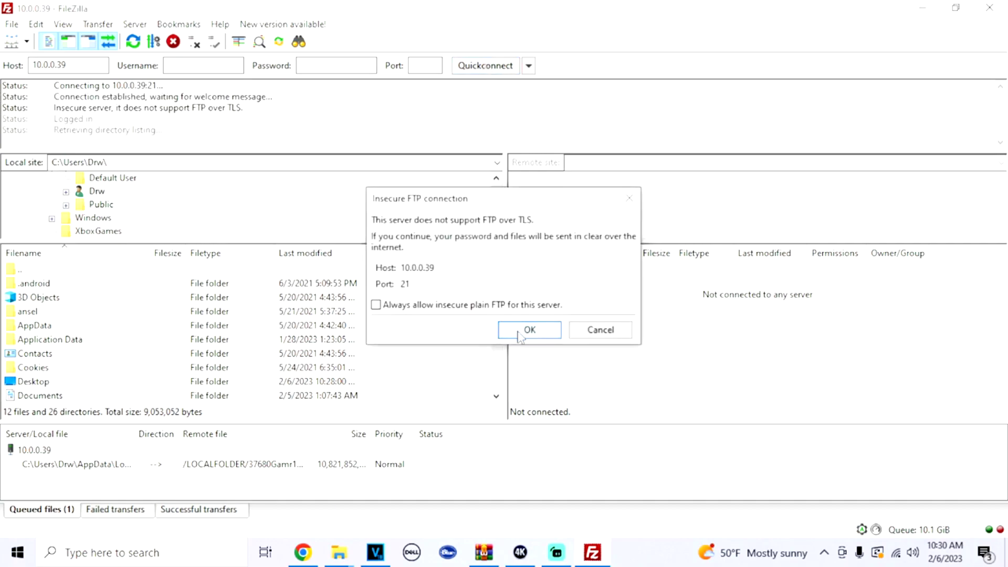
pyautogui.click(518, 333)
# Step: Open the console's LOCALFOLDER directory and scroll through its folders
pyautogui.click(555, 344)
pyautogui.doubleClick(554, 344)
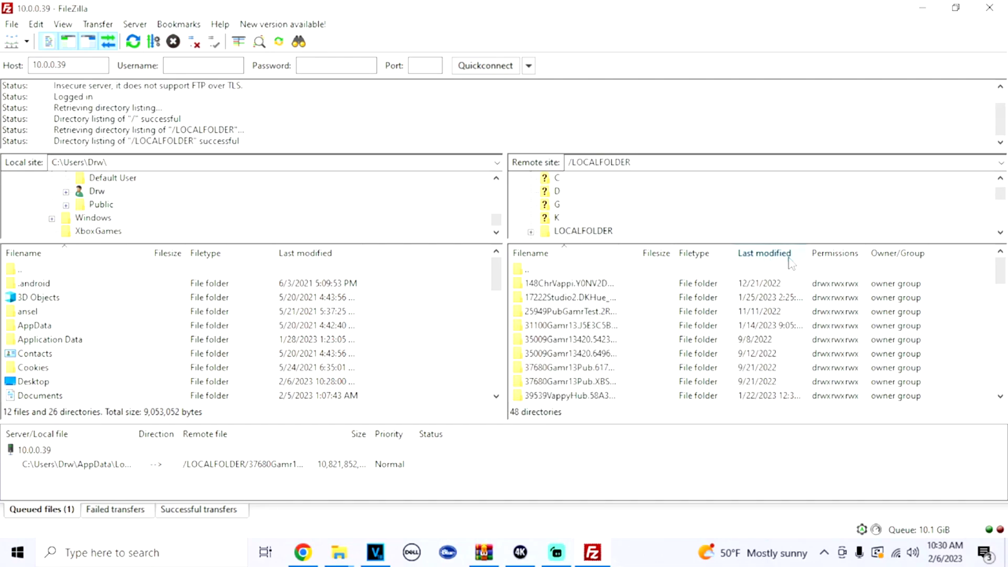
pyautogui.scroll(-2, 748, 296)
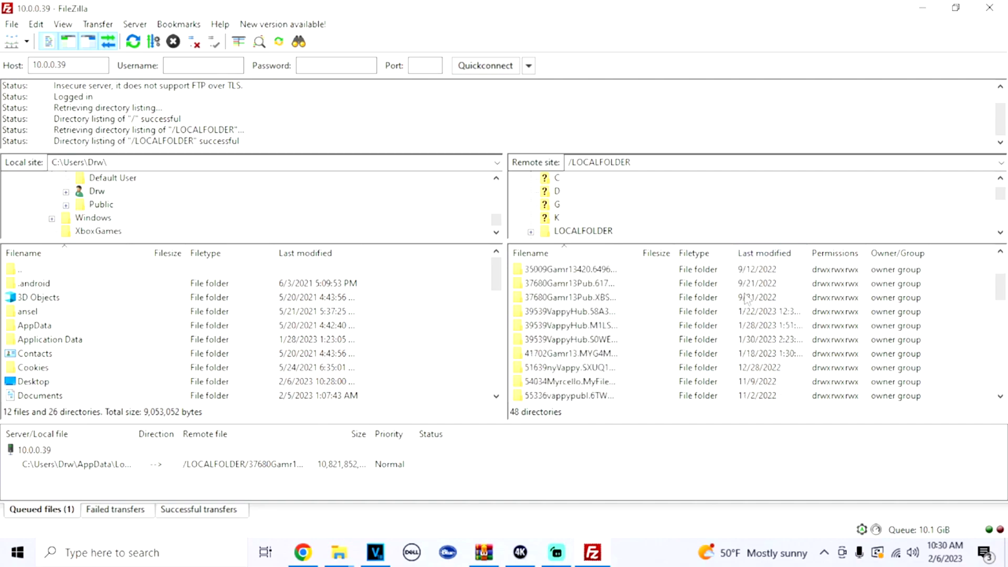
pyautogui.scroll(-3, 748, 297)
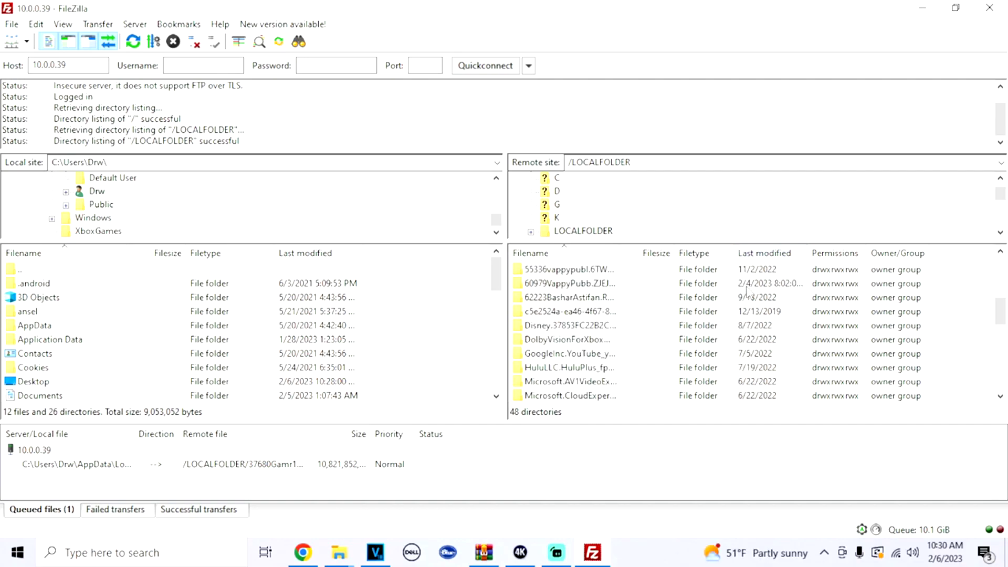
# Step: Download xenia.config.toml from the Xenia package's LocalState folder to the PC
pyautogui.doubleClick(606, 287)
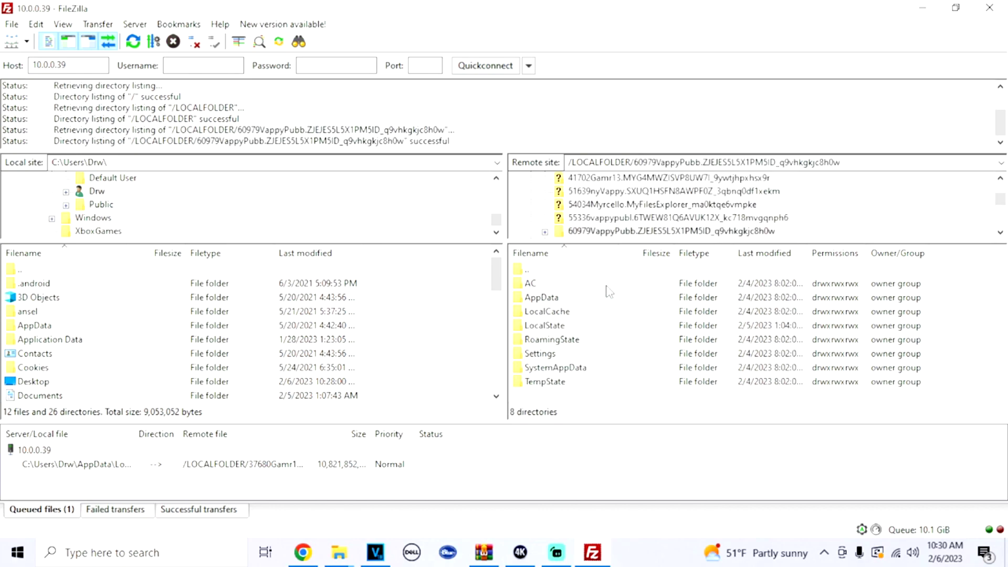
pyautogui.doubleClick(556, 328)
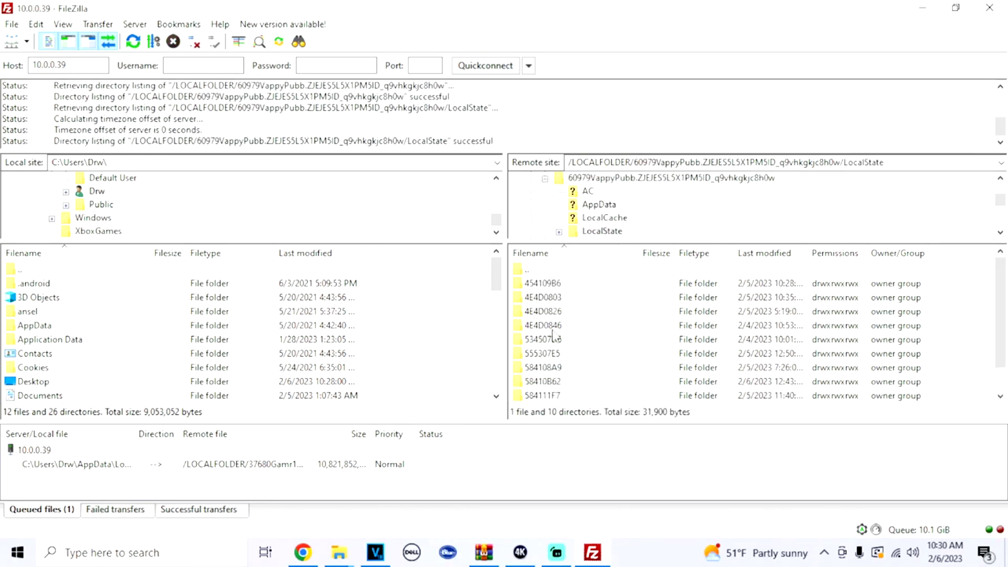
pyautogui.scroll(-1, 552, 328)
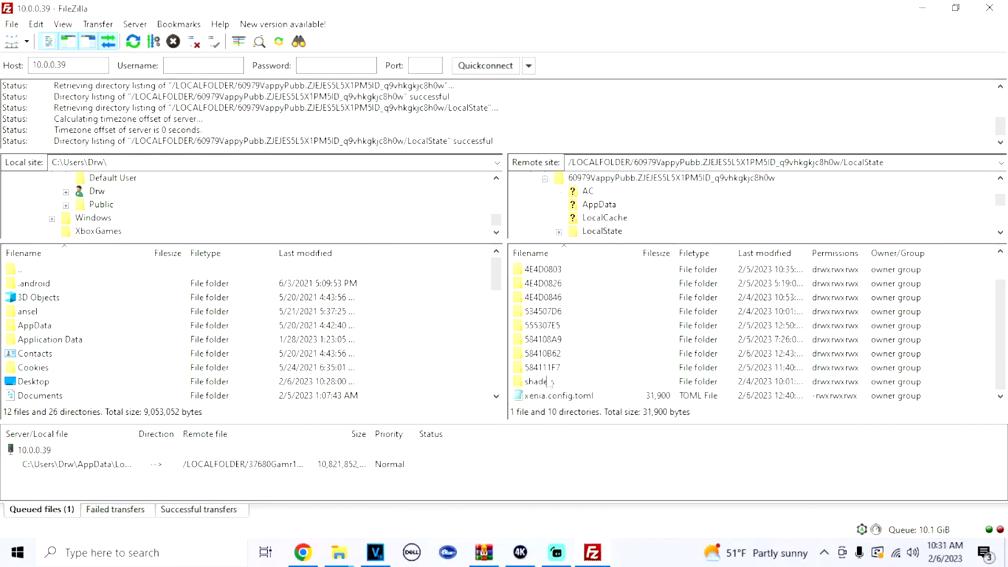
pyautogui.click(538, 397)
pyautogui.doubleClick(573, 400)
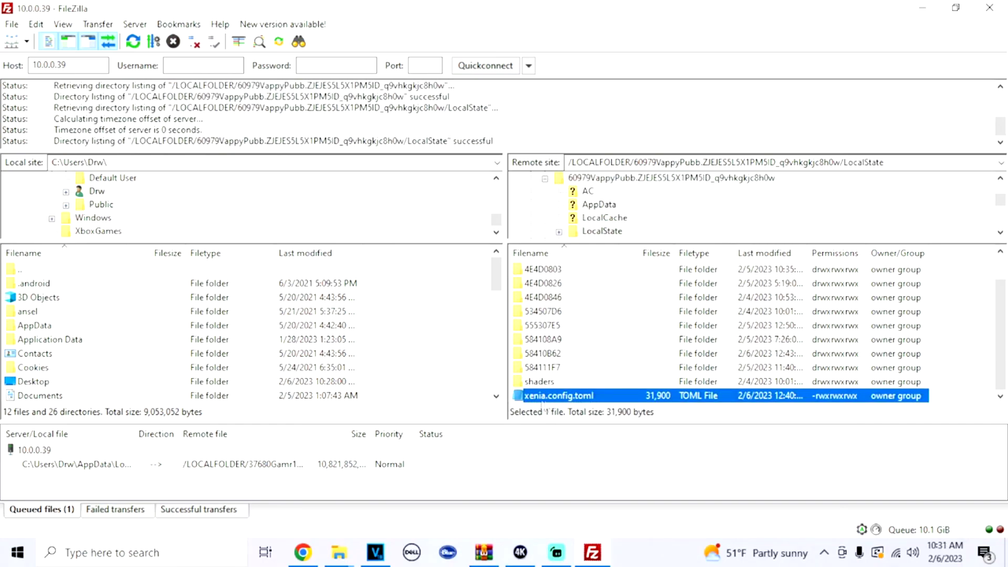
# Step: Delete xenia.config.toml from the console and return to the package folder
pyautogui.rightClick(543, 401)
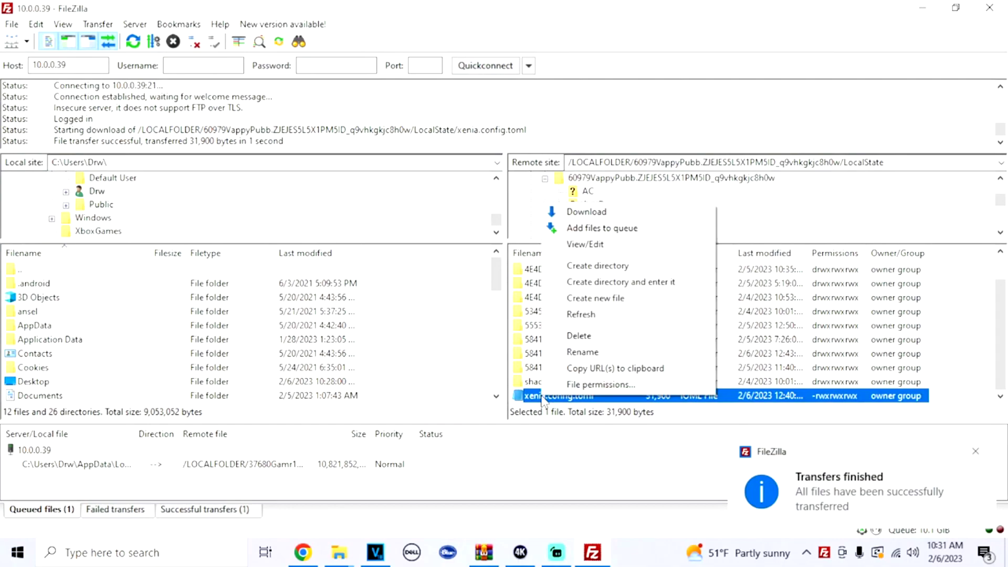
pyautogui.click(583, 336)
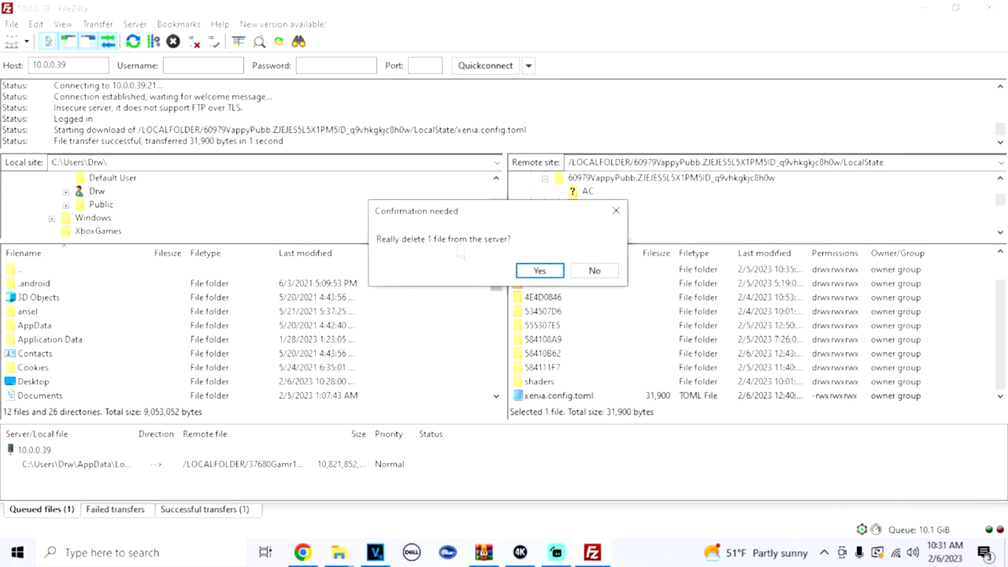
pyautogui.click(536, 273)
pyautogui.doubleClick(531, 269)
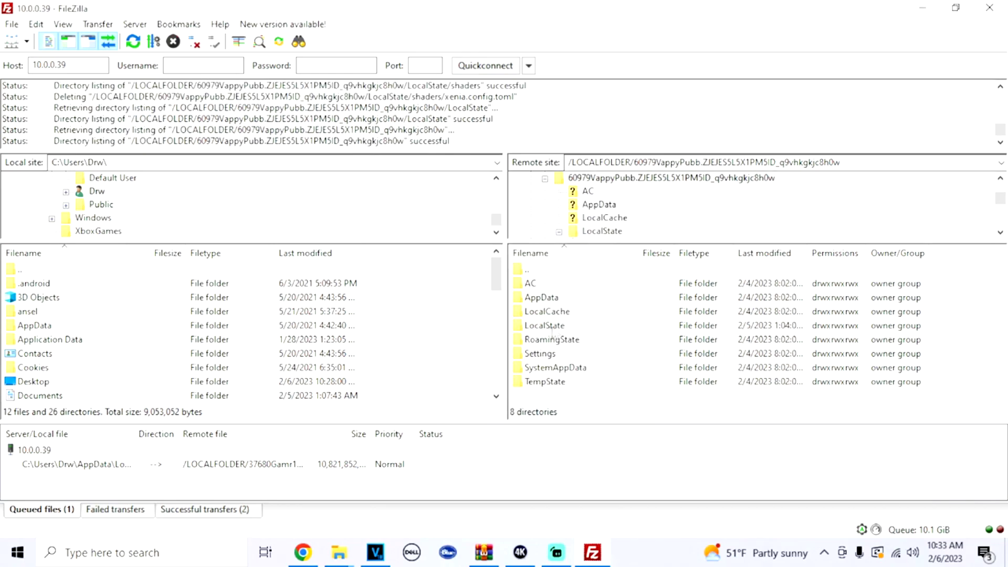
# Step: Drag xenia.config from the desktop's Golden EYE Remake Crash Fixed folder into the console's LocalState
pyautogui.press('super+d')
pyautogui.doubleClick(520, 283)
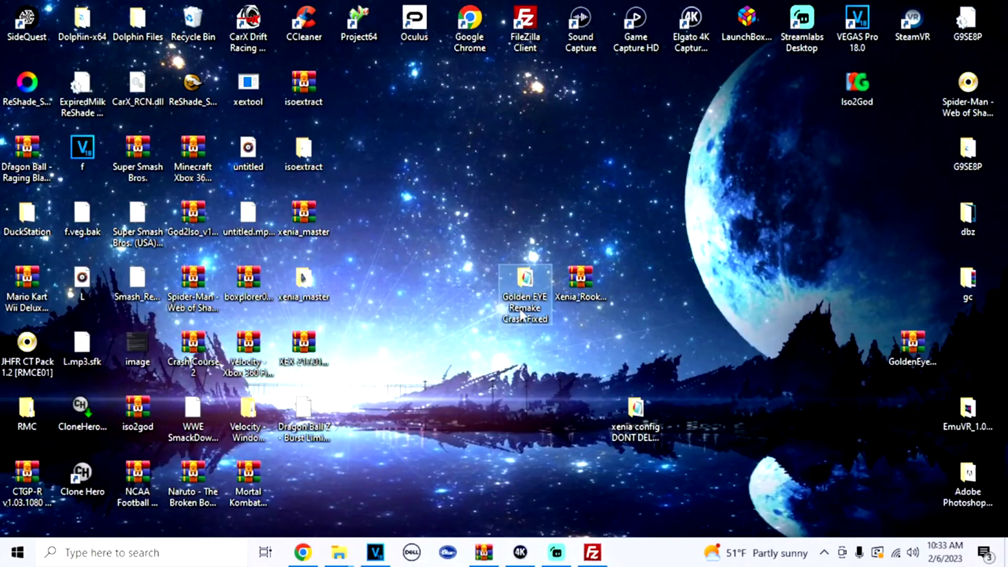
pyautogui.click(233, 281)
pyautogui.moveTo(234, 284); pyautogui.dragTo(536, 330)
pyautogui.doubleClick(537, 329)
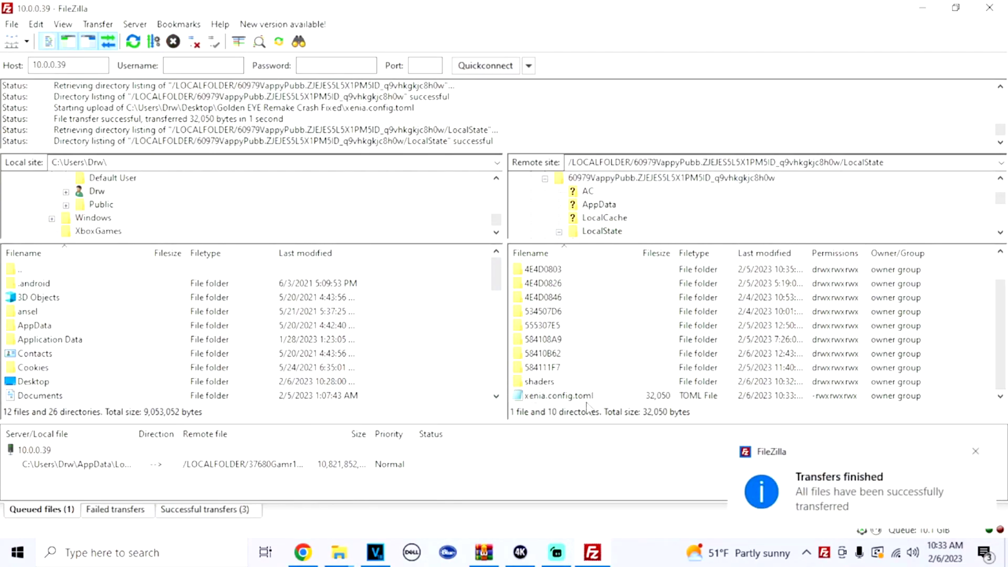
pyautogui.click(975, 452)
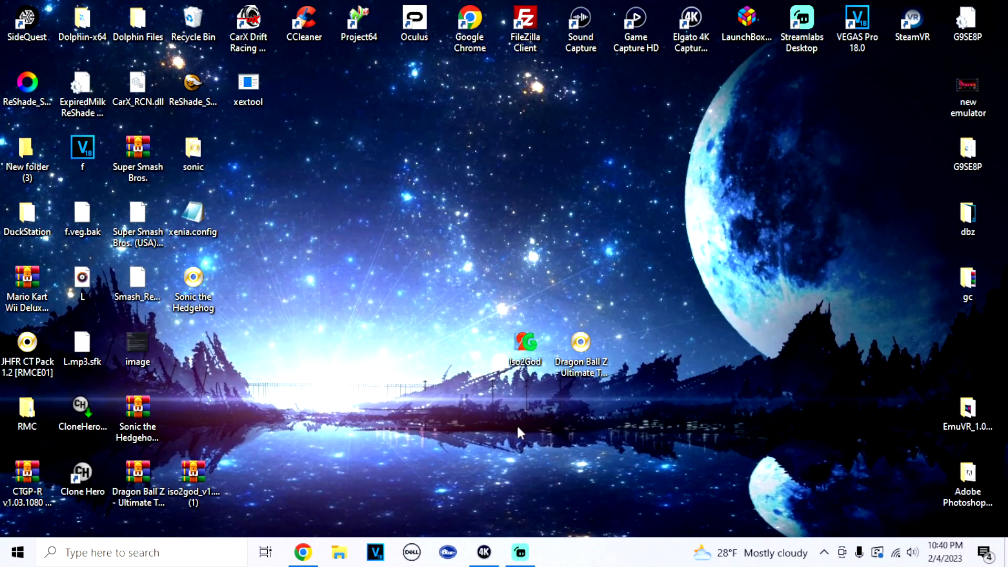
# Step: Launch Iso2God and load the Dragon Ball Z Ultimate Tenkaichi ISO
pyautogui.doubleClick(527, 356)
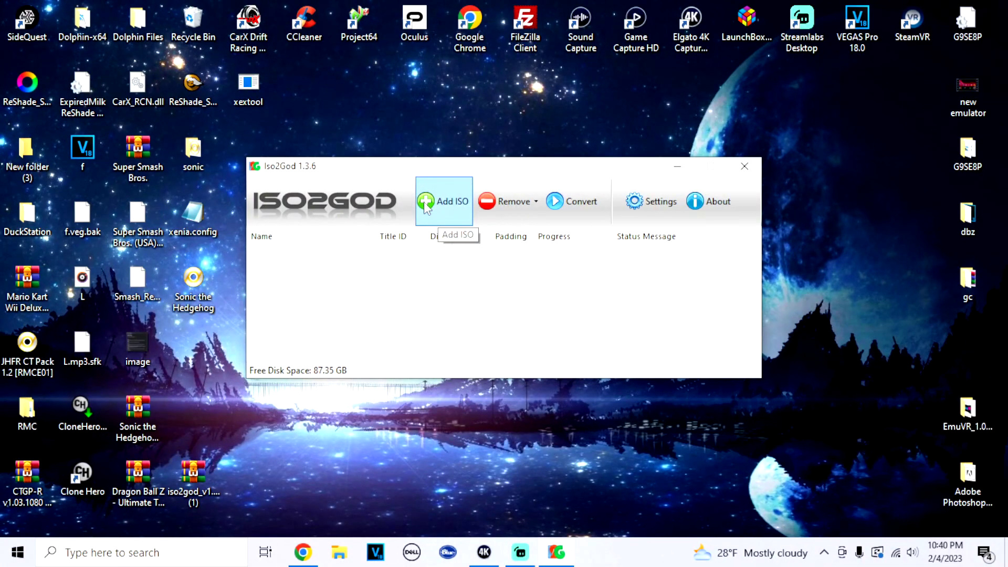
pyautogui.click(446, 209)
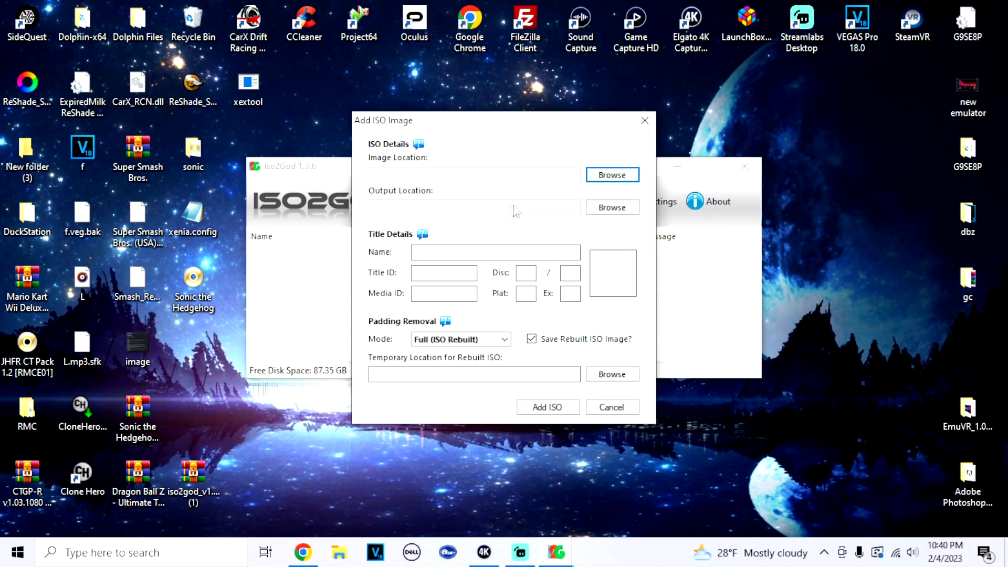
pyautogui.click(609, 178)
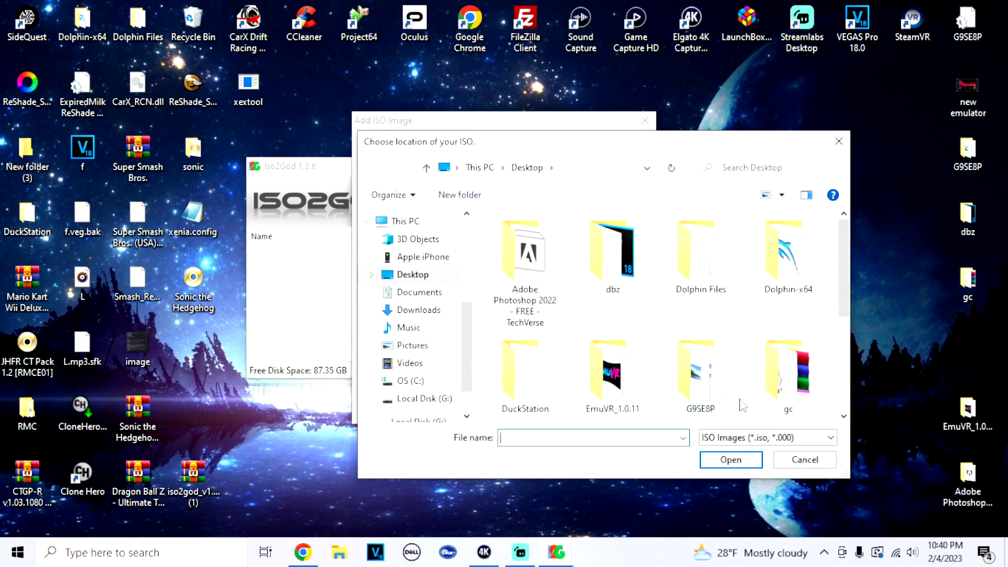
pyautogui.scroll(-3, 740, 400)
pyautogui.click(530, 389)
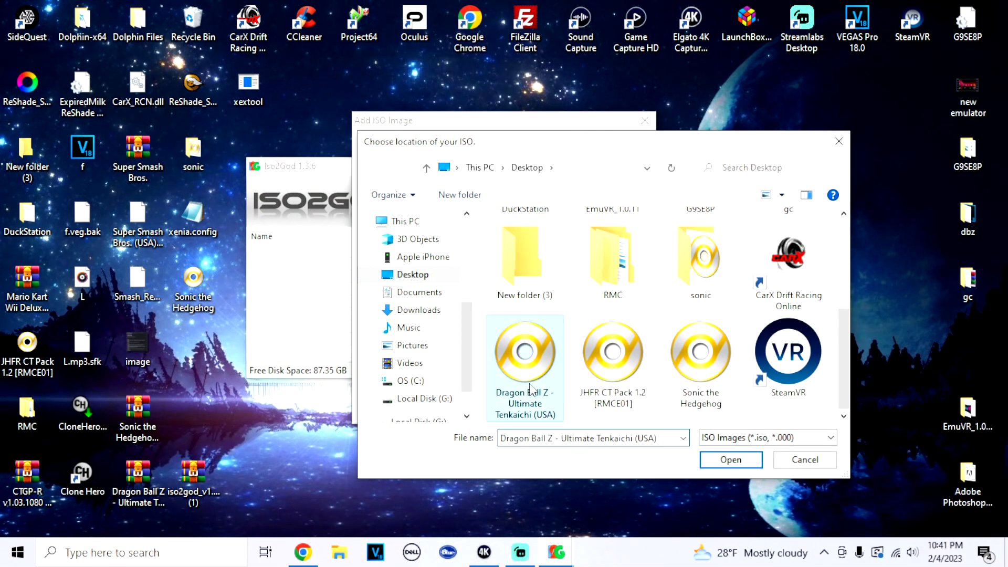
pyautogui.click(731, 460)
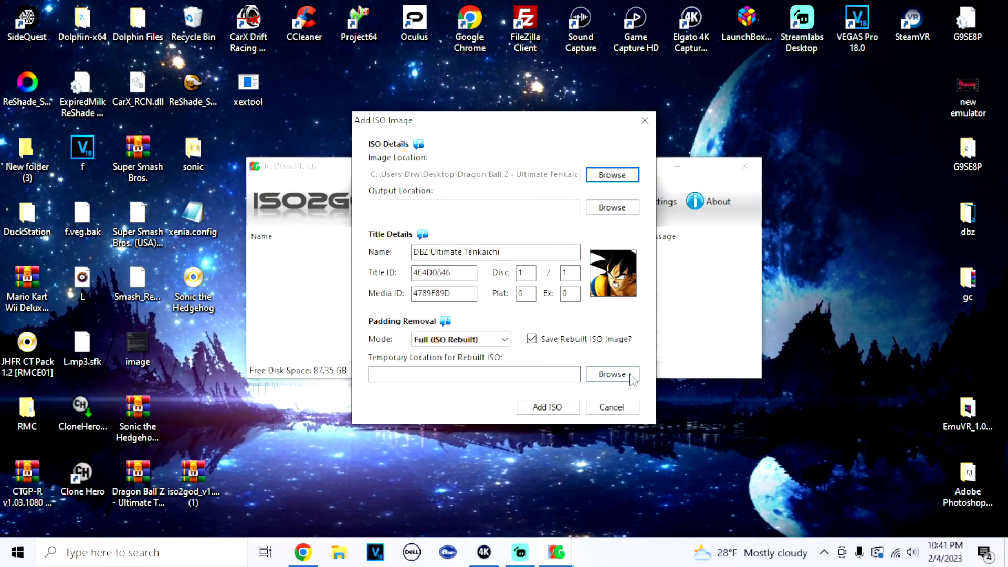
# Step: Set rebuild and output locations to G:\Xbox 360 and add the ISO to the list
pyautogui.click(613, 374)
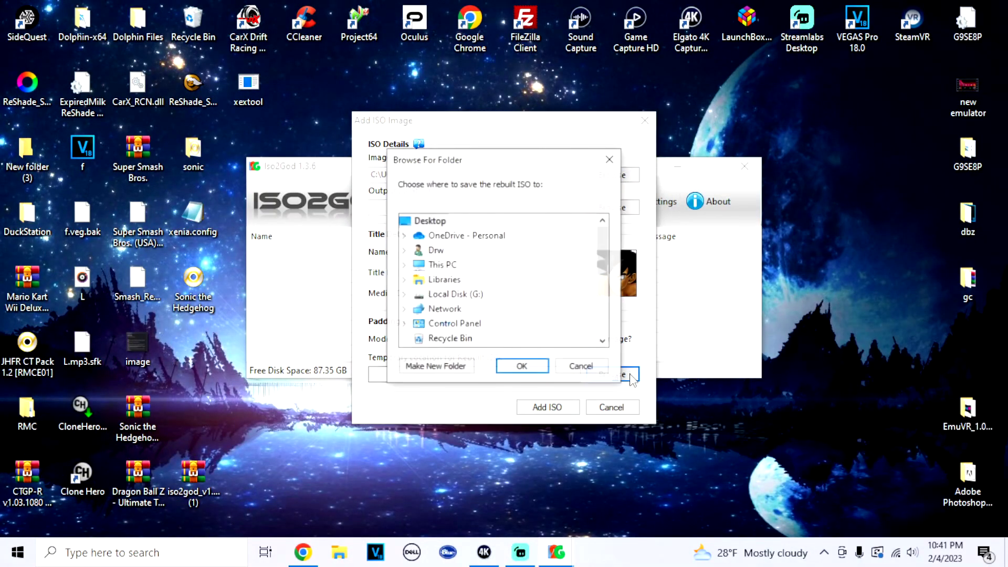
pyautogui.doubleClick(452, 295)
pyautogui.click(460, 338)
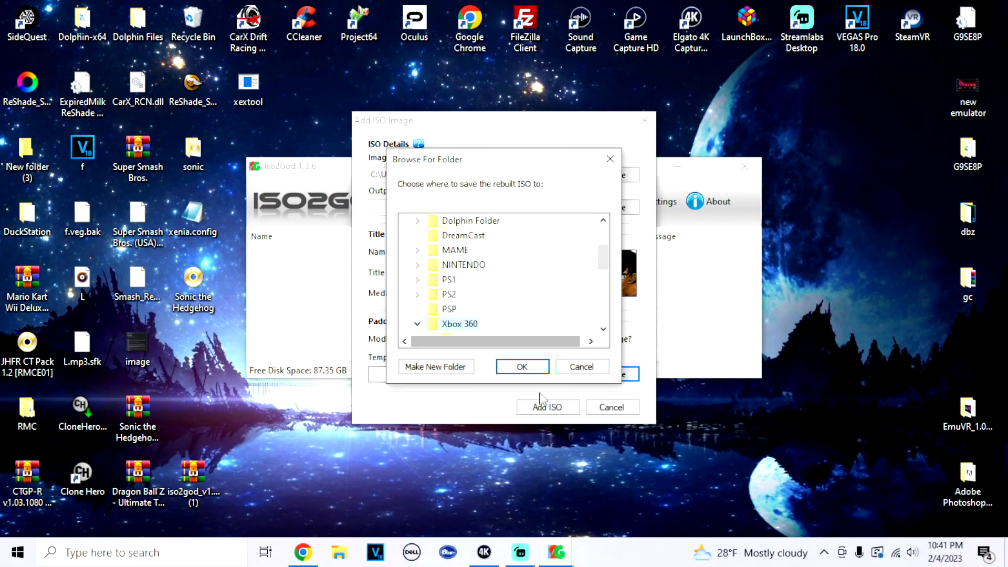
pyautogui.click(522, 366)
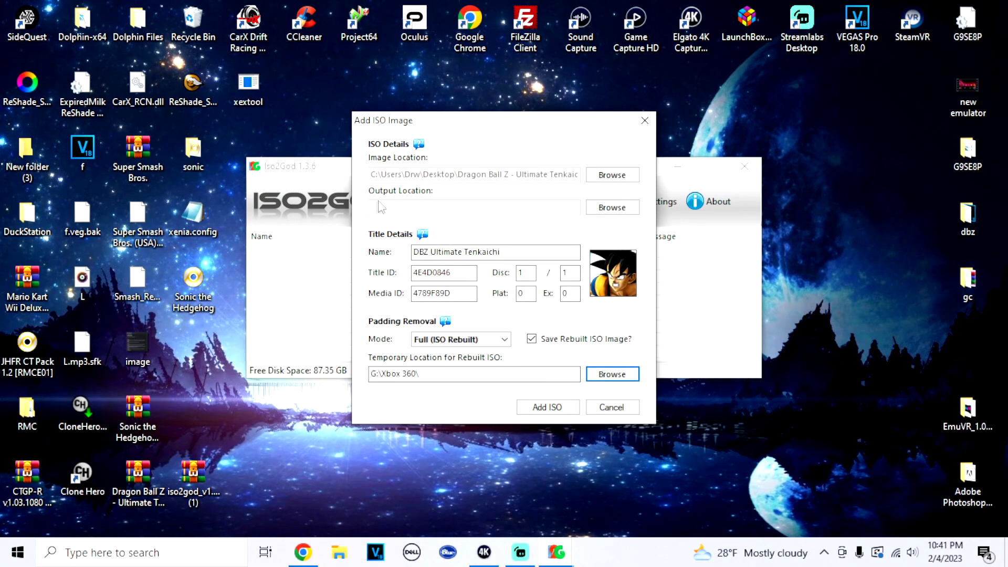
pyautogui.click(612, 207)
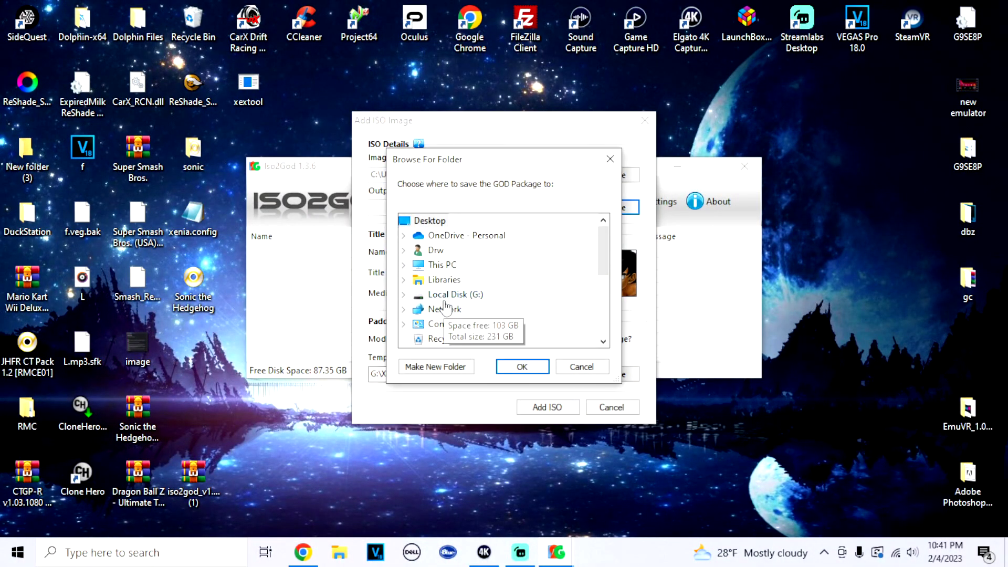
pyautogui.doubleClick(450, 305)
pyautogui.click(473, 339)
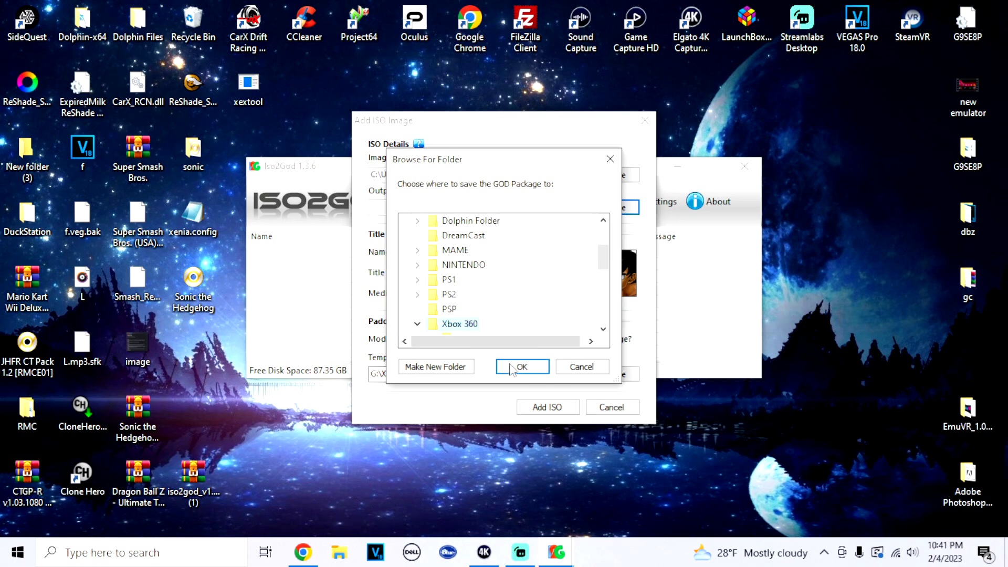
pyautogui.click(522, 367)
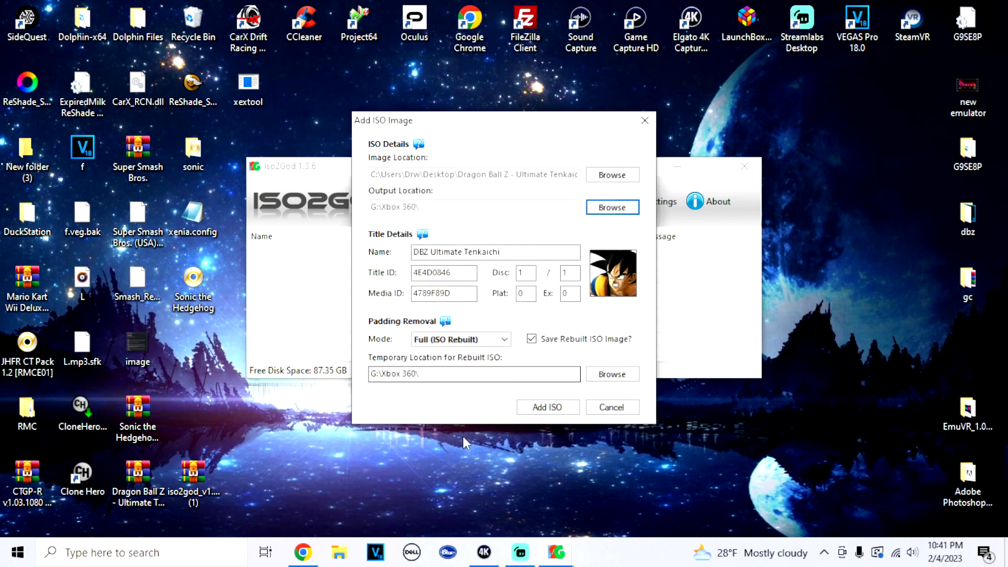
pyautogui.click(530, 409)
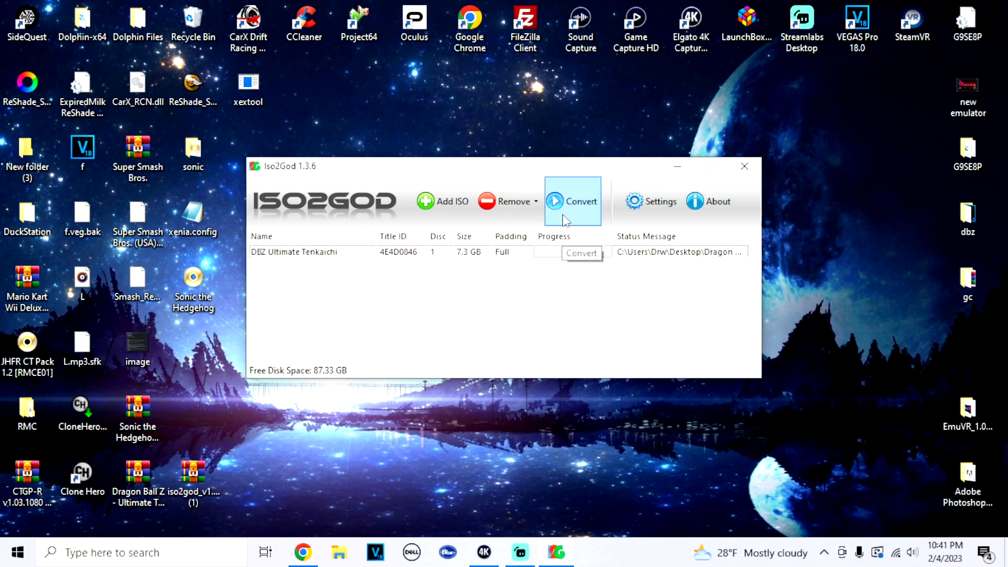
# Step: Convert the DBZ ISO to a GOD package, then bring the G:\Xbox 360 folder forward
pyautogui.click(577, 209)
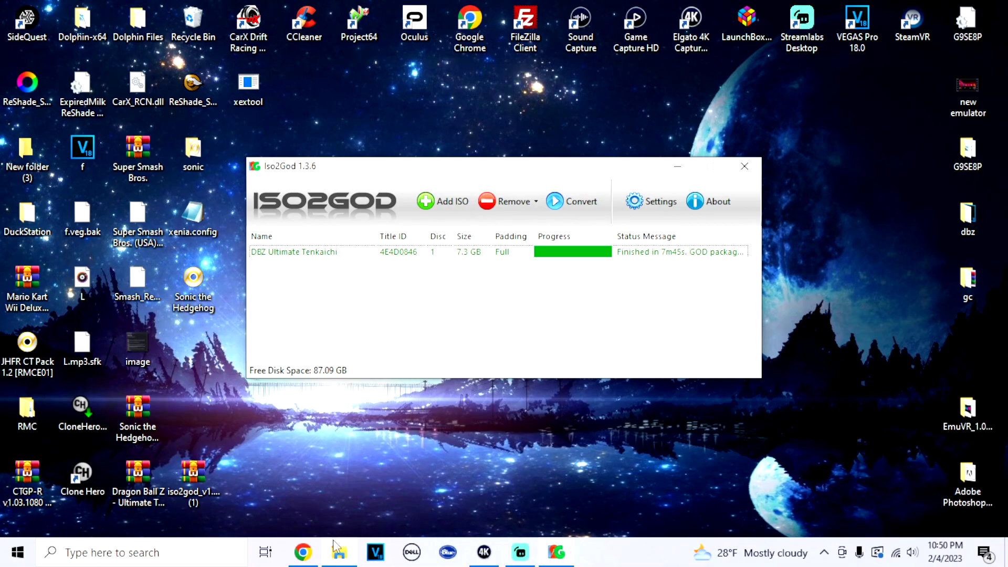
pyautogui.moveTo(333, 540)
pyautogui.click(292, 517)
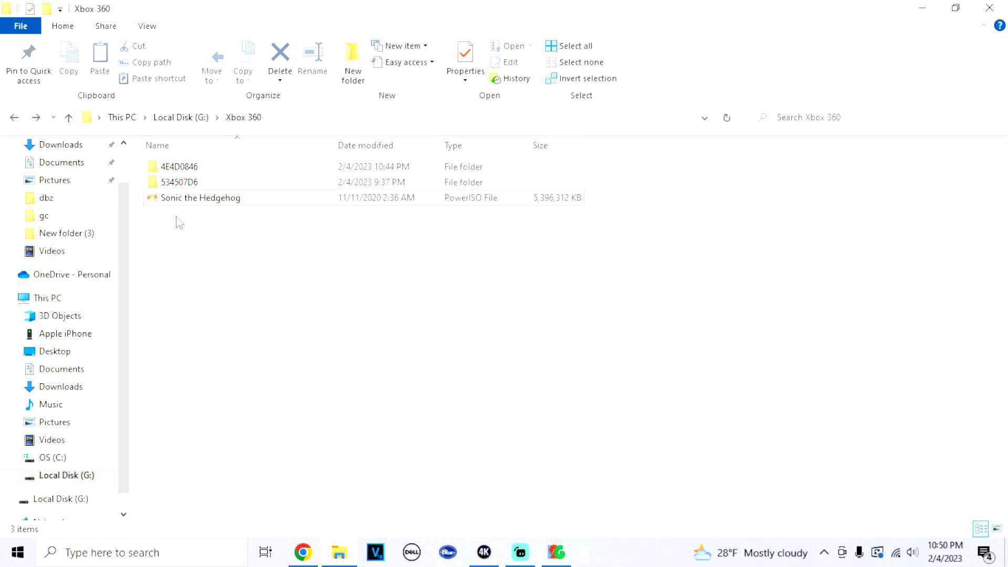
# Step: Minimize Iso2God, rename the 4E4D0846 folder in G:\Xbox 360 to DBZ, and open it
pyautogui.click(556, 552)
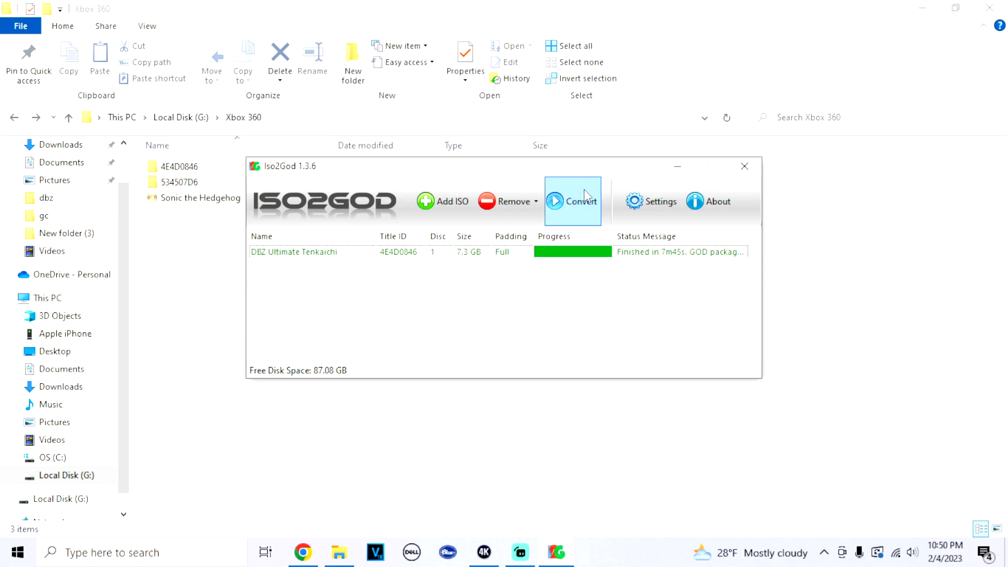
pyautogui.click(678, 166)
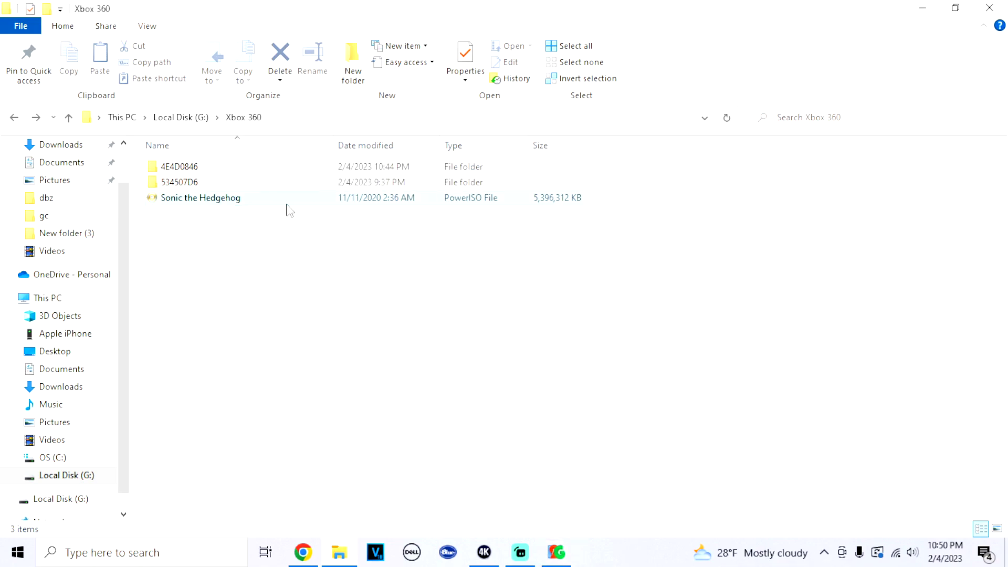
pyautogui.doubleClick(217, 169)
pyautogui.click(14, 117)
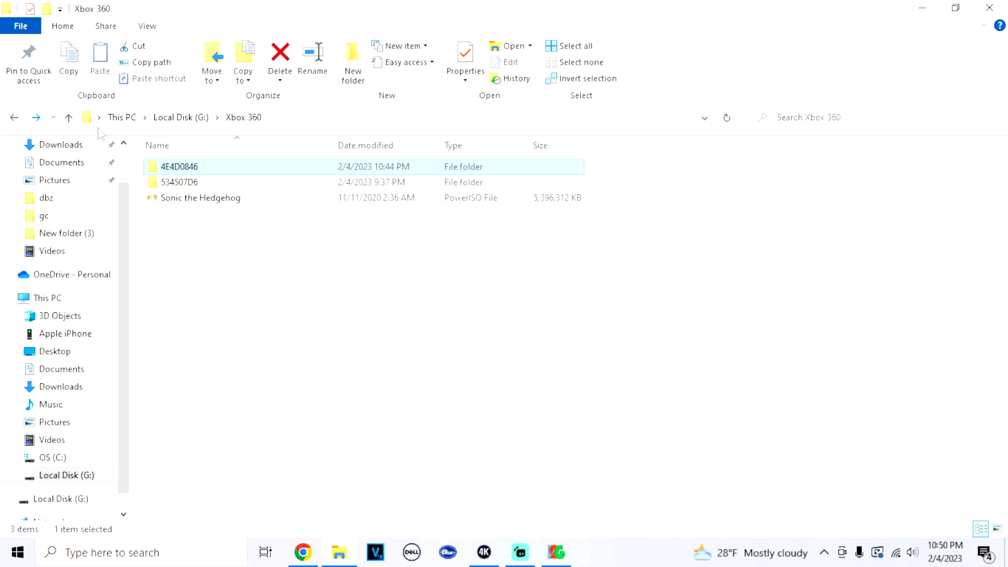
pyautogui.rightClick(185, 174)
pyautogui.click(247, 496)
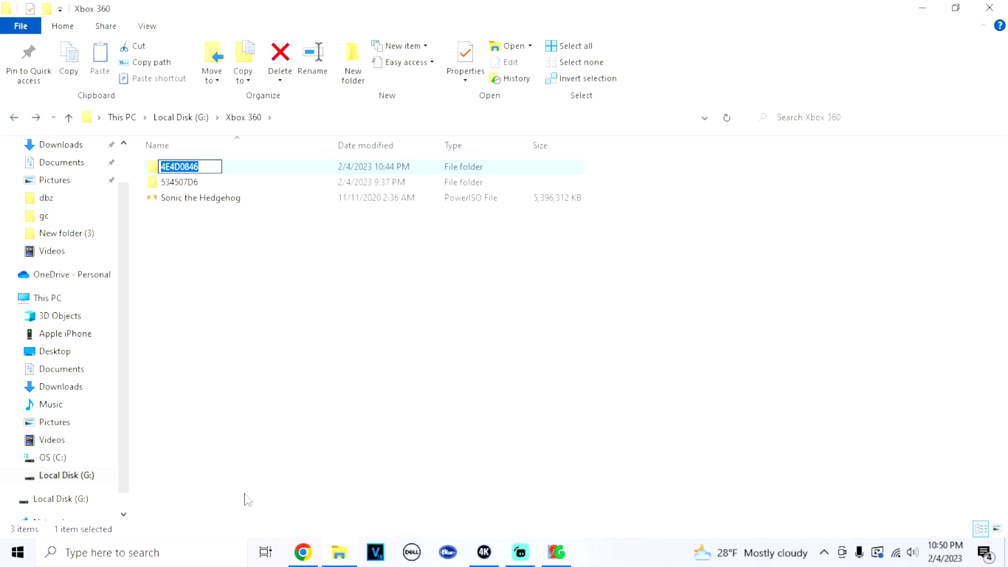
pyautogui.write('DBZ')
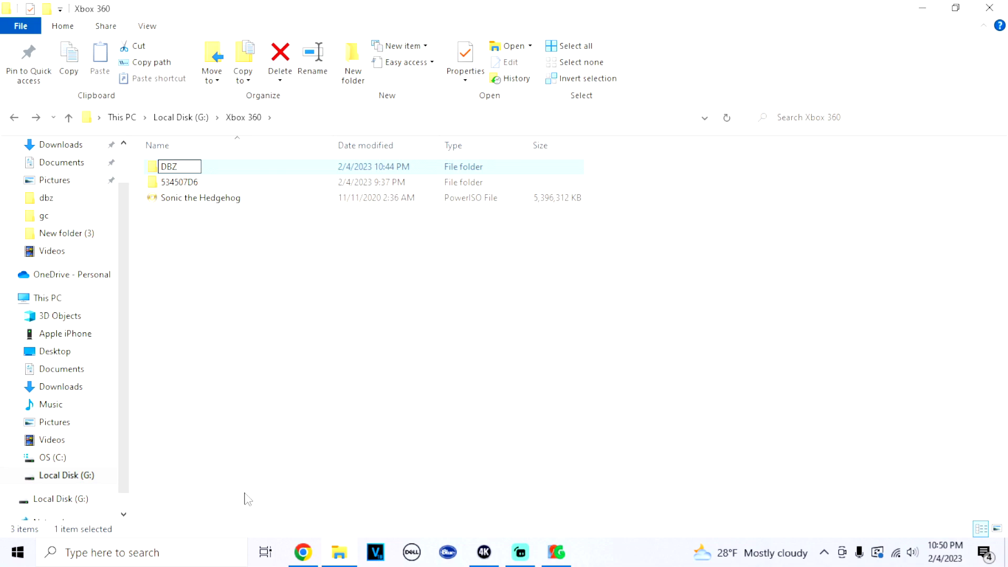
pyautogui.press('Return')
pyautogui.doubleClick(179, 182)
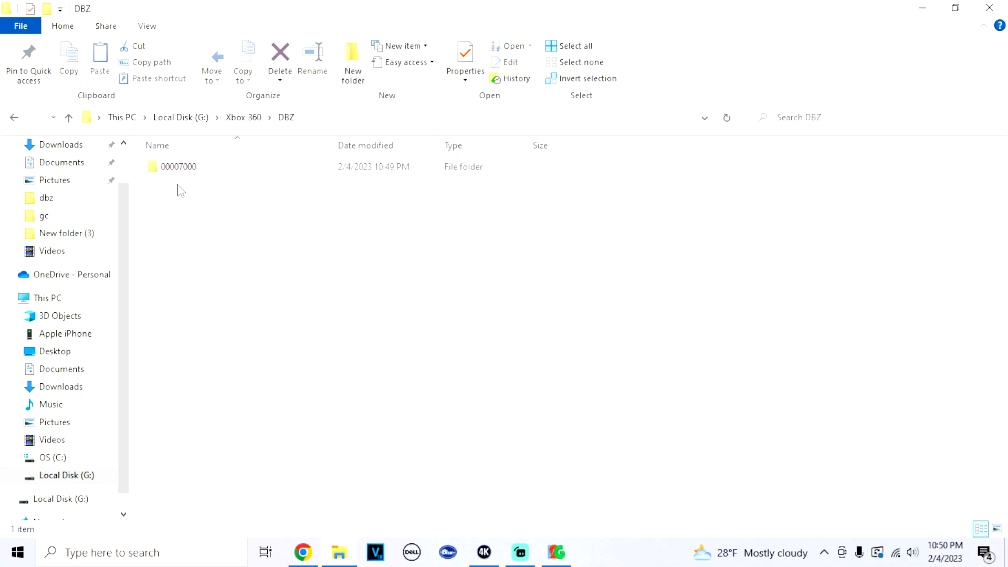
# Step: In Xenia's Open picker, open Local Disk (D:) and its Xbox 360 folder
pyautogui.click(15, 117)
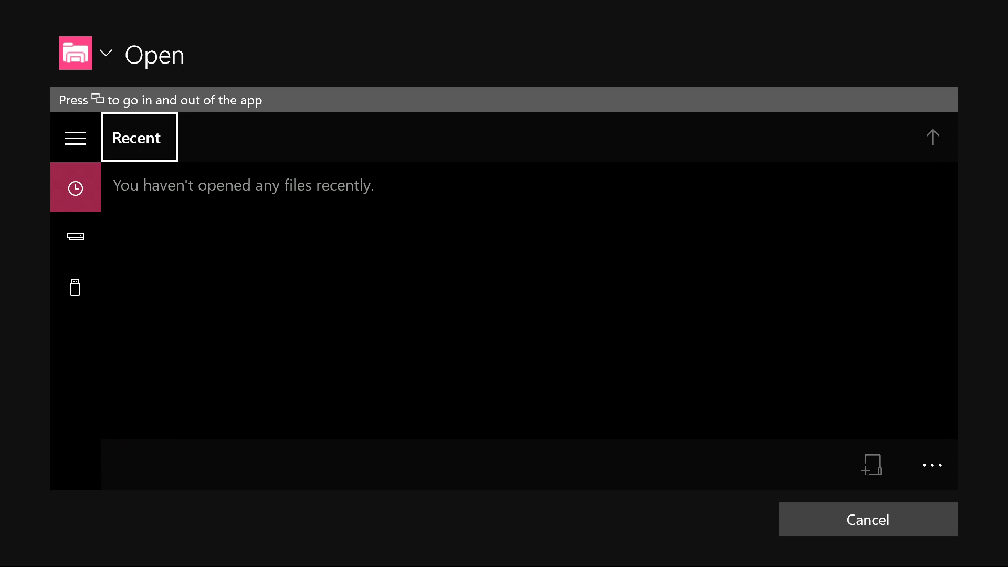
pyautogui.press('Down')
pyautogui.press('Down')
pyautogui.press('Down')
pyautogui.press('Return')
pyautogui.press('Down')
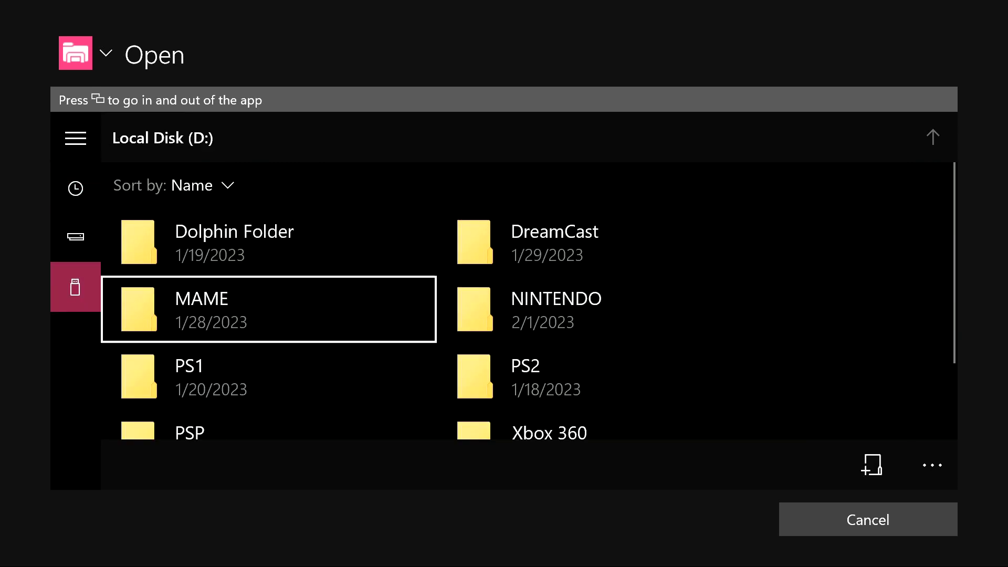
pyautogui.press('Down')
pyautogui.press('Right')
pyautogui.press('Return')
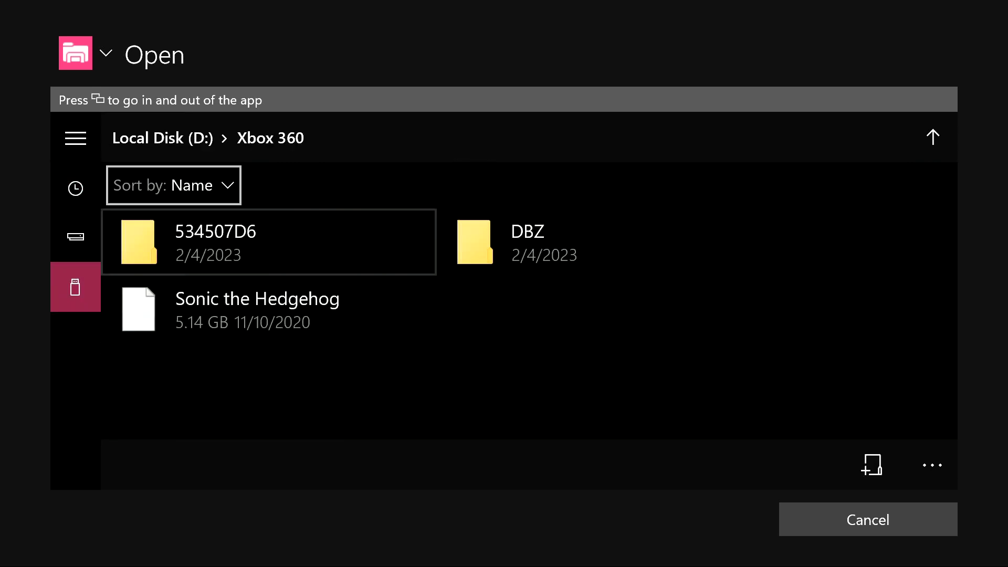
# Step: Open DBZ > 00007000 and select the 9F7F7A180183A6132AA0 game file
pyautogui.press('Right')
pyautogui.press('Return')
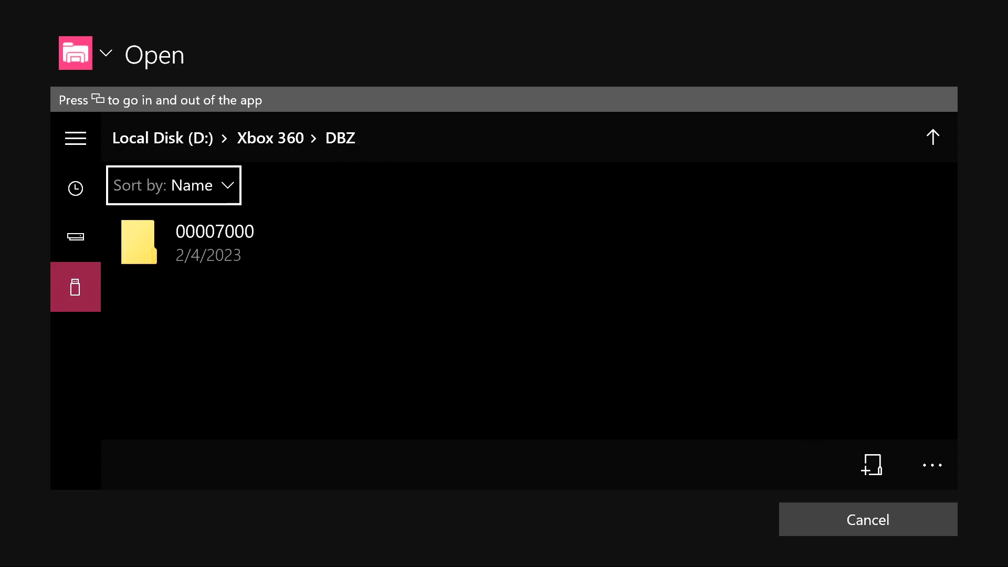
pyautogui.press('Down')
pyautogui.press('Return')
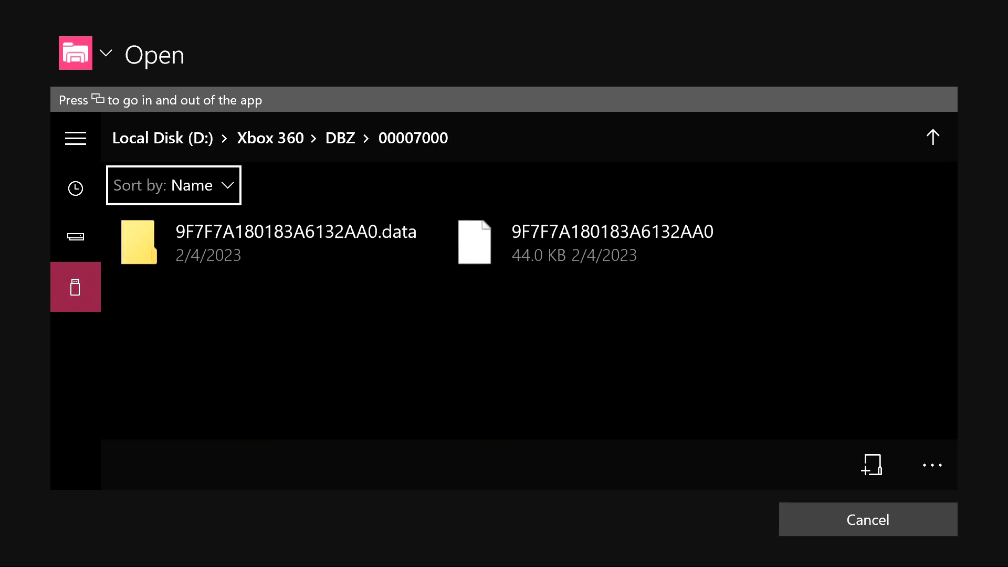
pyautogui.press('Down')
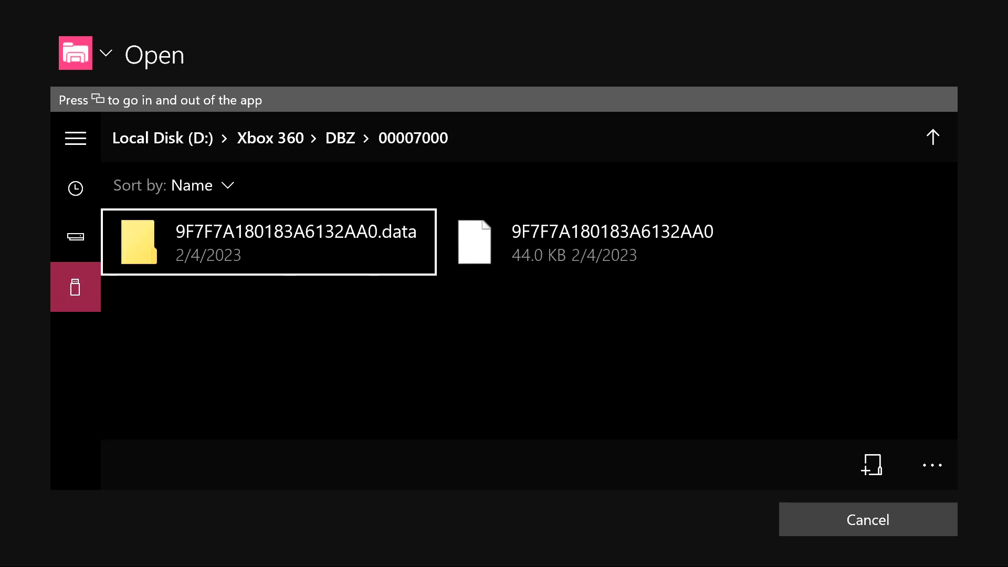
pyautogui.press('Right')
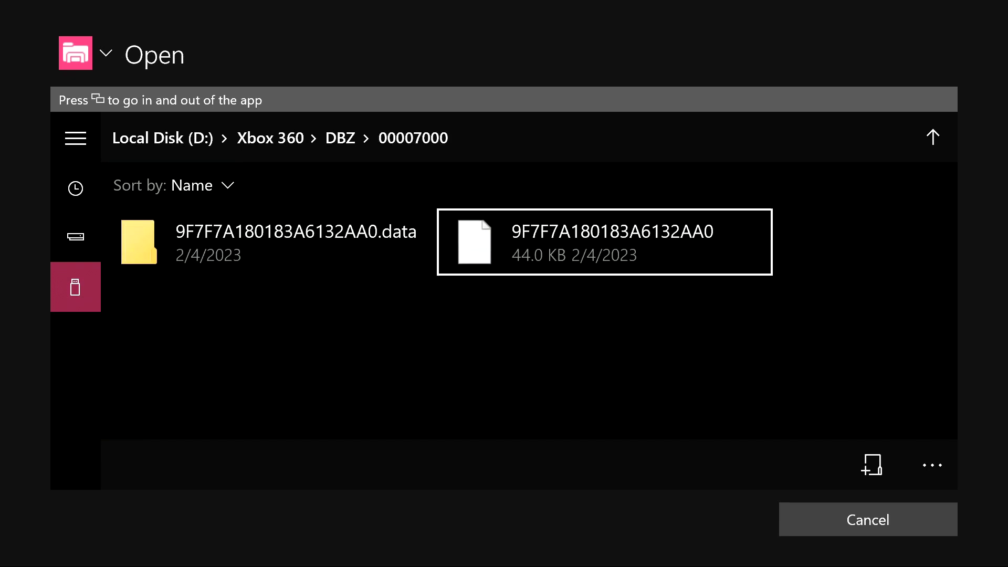